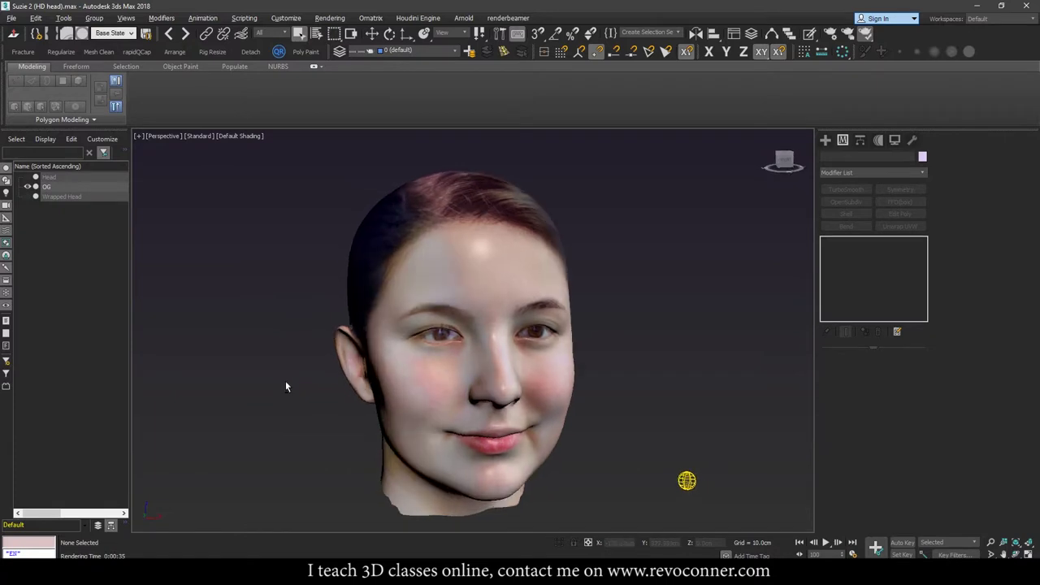
Step: Delete the Arnold Properties modifier from the OG head and deselect the head
{"action": "left_click", "coordinate": [457, 255]}
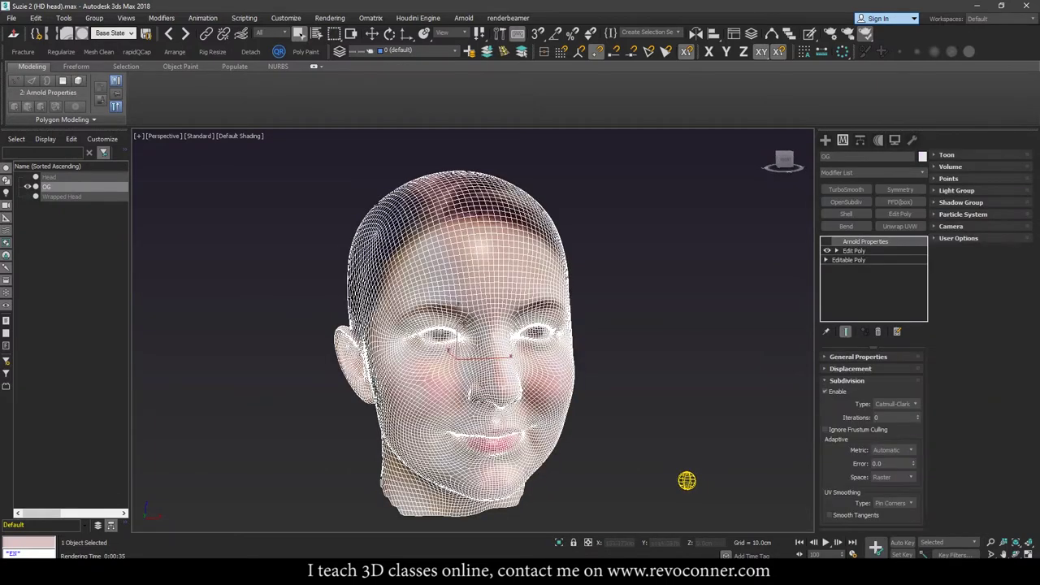
{"action": "right_click", "coordinate": [868, 248]}
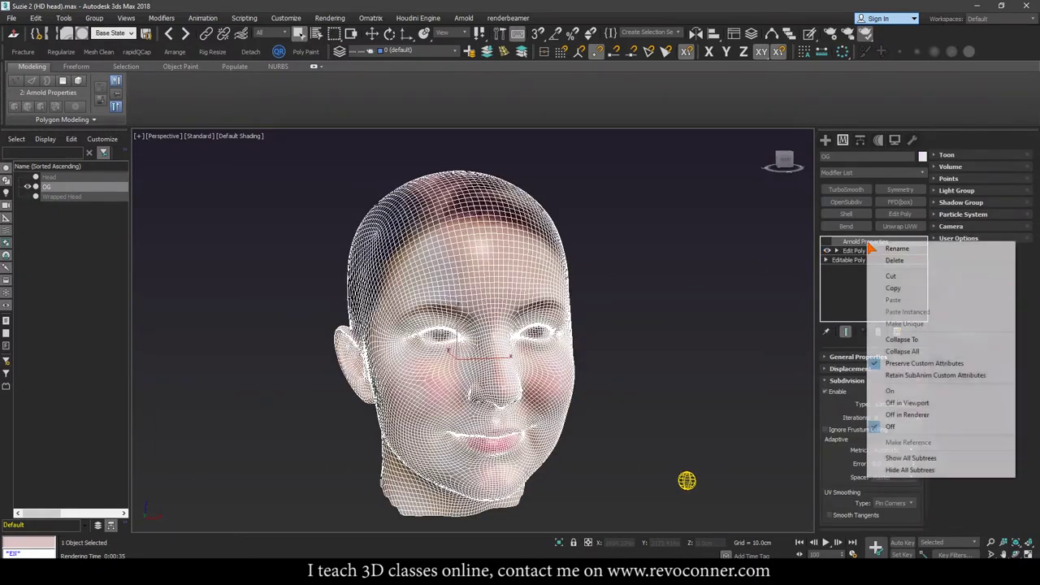
{"action": "left_click", "coordinate": [888, 260]}
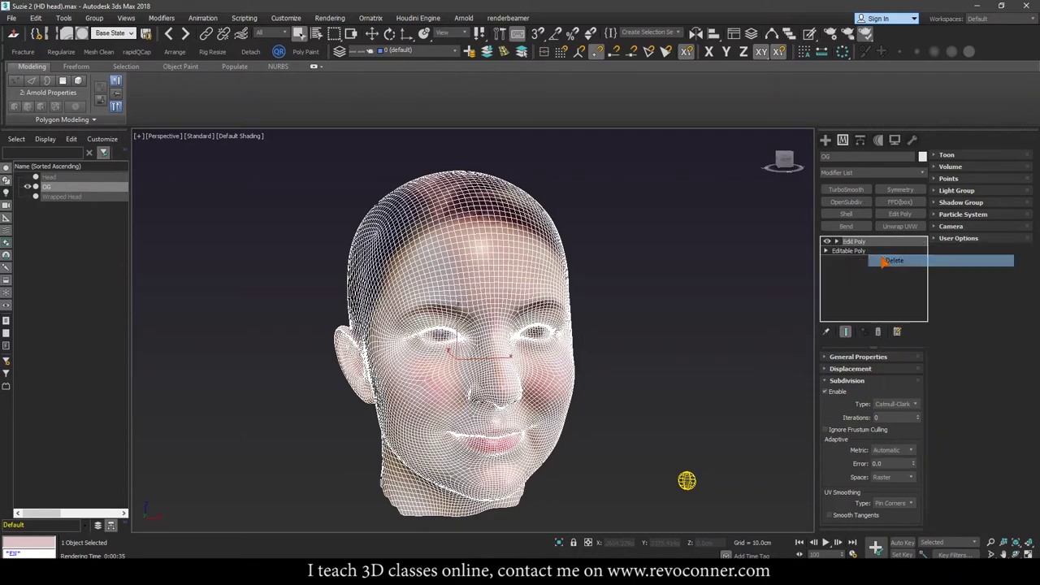
{"action": "left_click", "coordinate": [630, 289]}
{"action": "left_click", "coordinate": [443, 290]}
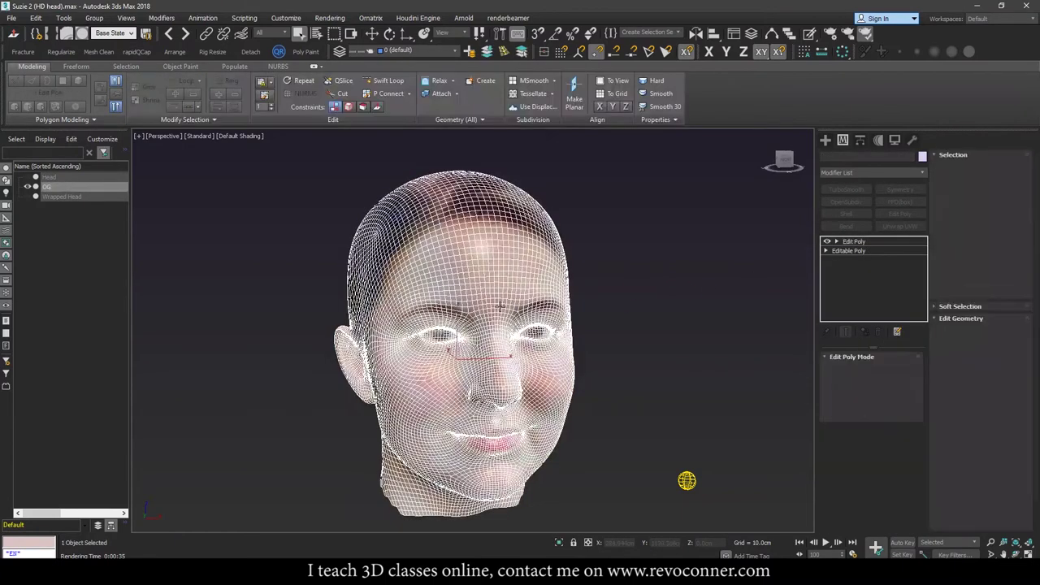
{"action": "left_click", "coordinate": [649, 335]}
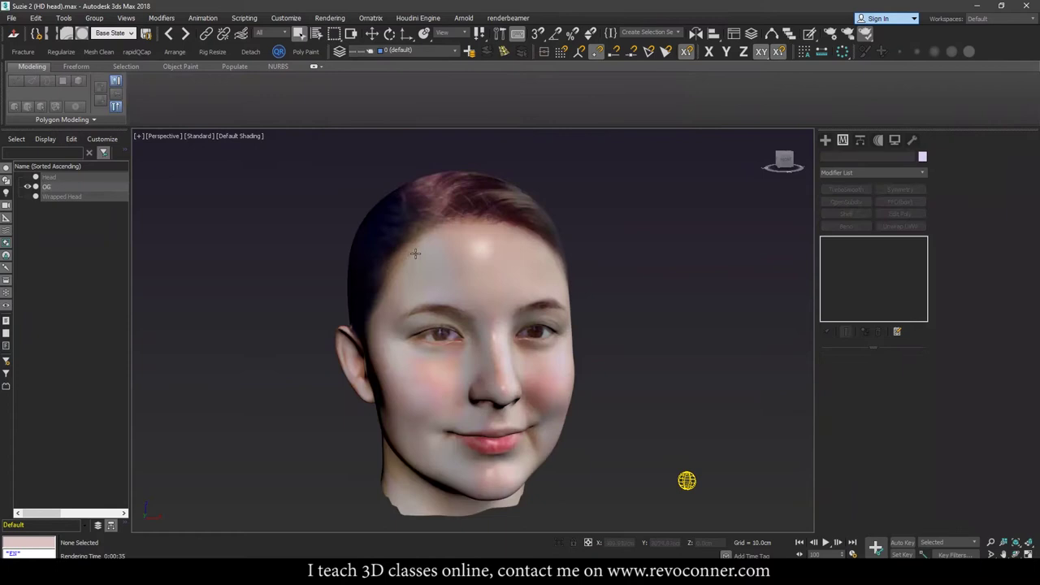
{"action": "middle_click_drag", "start_coordinate": [598, 277], "coordinate": [592, 278]}
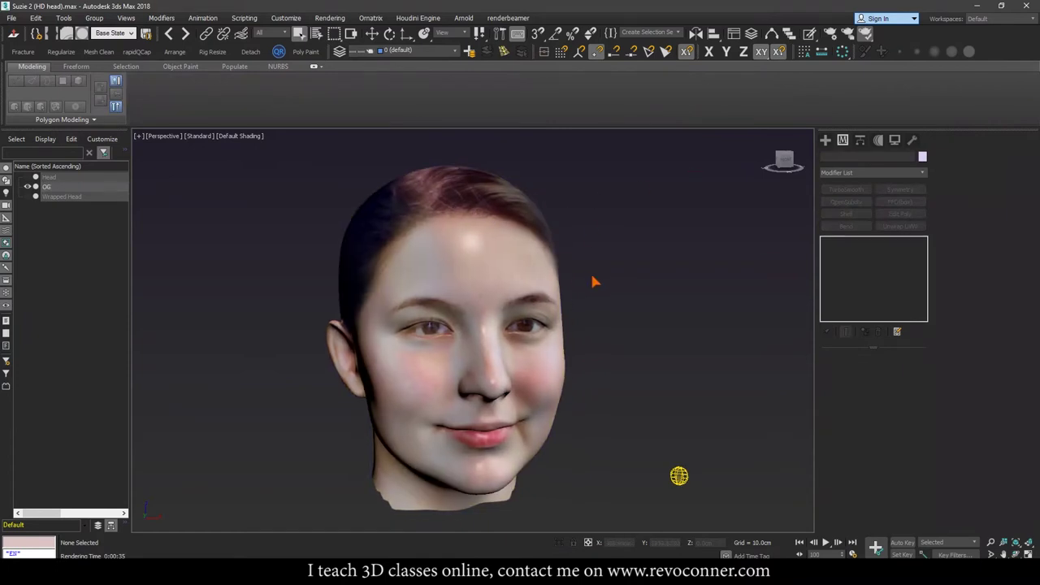
Step: Delete the Wireframe map feeding the OG Head material in the Slate Material Editor
{"action": "key", "text": "m"}
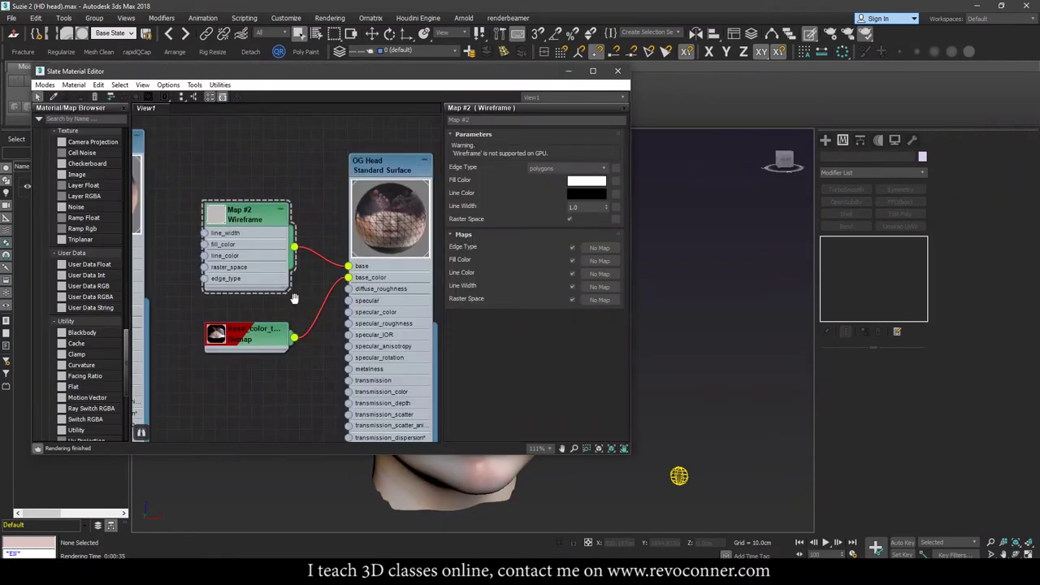
{"action": "key", "text": "Delete"}
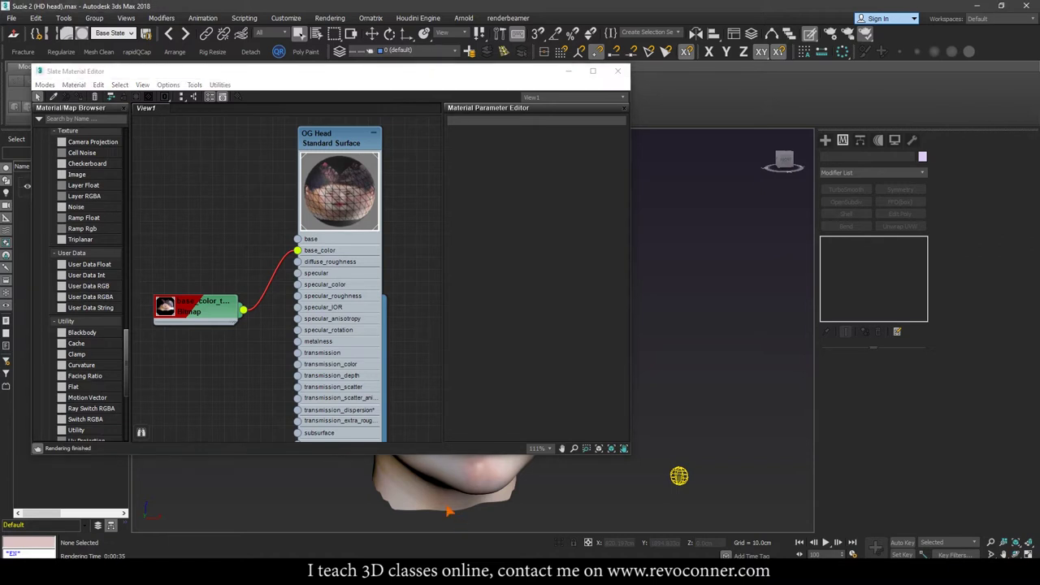
{"action": "middle_click_drag", "start_coordinate": [232, 346], "coordinate": [232, 327]}
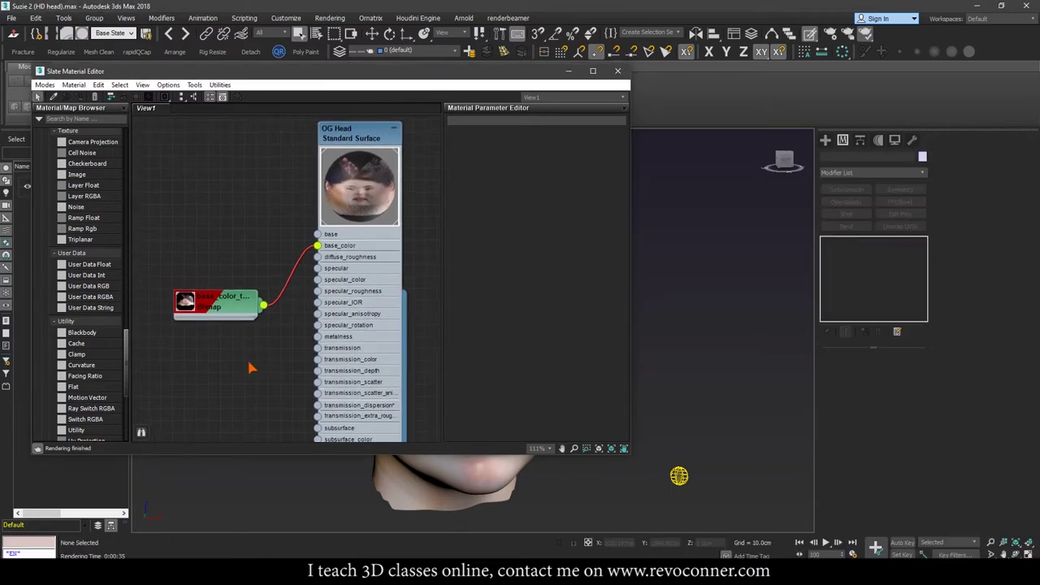
Step: Add an Arnold Wireframe map, connect it to the OG Head material's base input and show its parameters
{"action": "scroll", "coordinate": [72, 183], "scroll_direction": "up", "scroll_amount": 5}
{"action": "scroll", "coordinate": [75, 183], "scroll_direction": "up", "scroll_amount": 10}
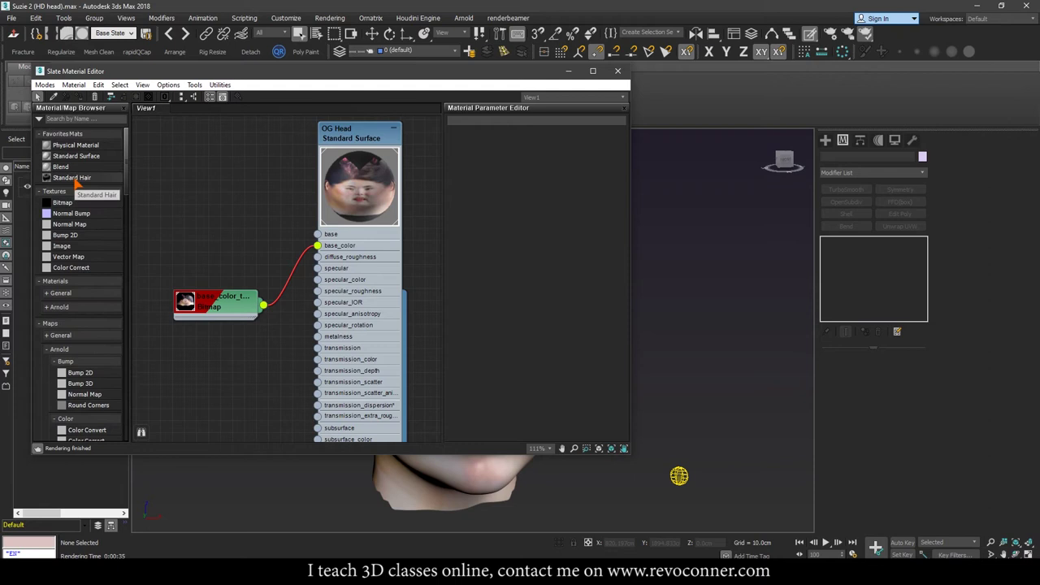
{"action": "left_click", "coordinate": [72, 120]}
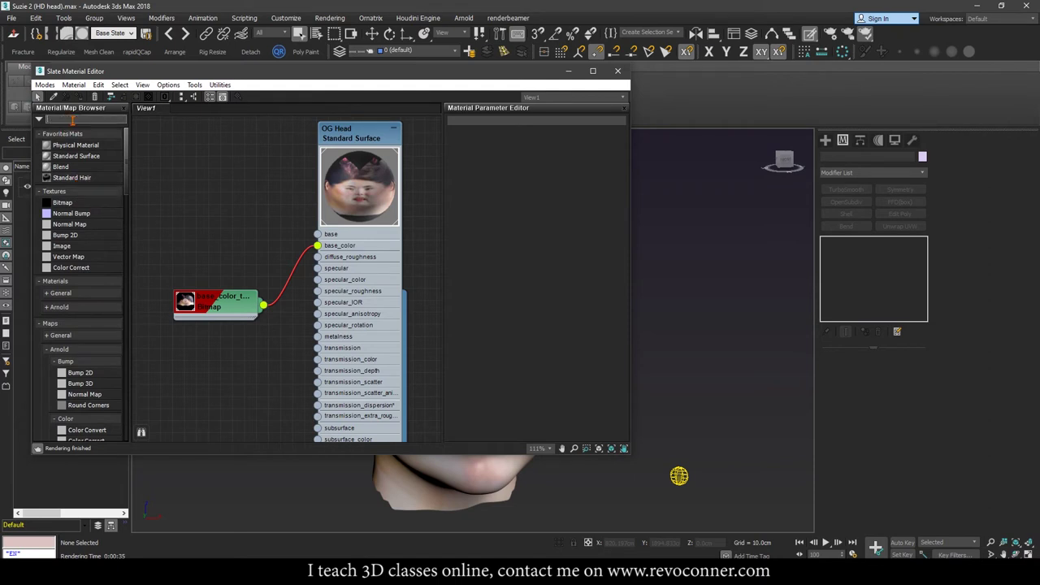
{"action": "left_click", "coordinate": [65, 352]}
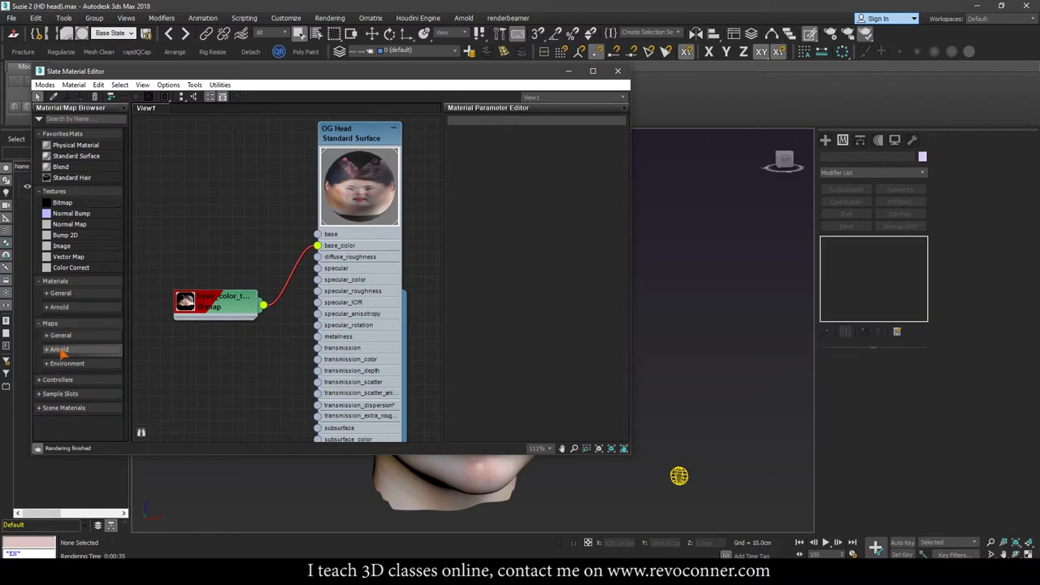
{"action": "left_click", "coordinate": [63, 352]}
{"action": "scroll", "coordinate": [61, 366], "scroll_direction": "down", "scroll_amount": 8}
{"action": "scroll", "coordinate": [62, 369], "scroll_direction": "down", "scroll_amount": 6}
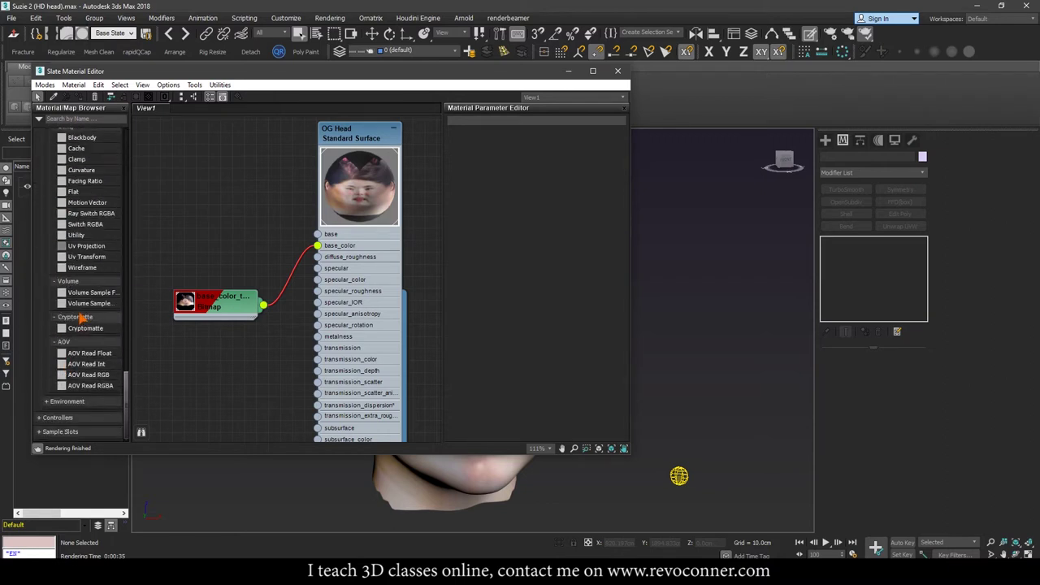
{"action": "scroll", "coordinate": [70, 265], "scroll_direction": "up", "scroll_amount": 4}
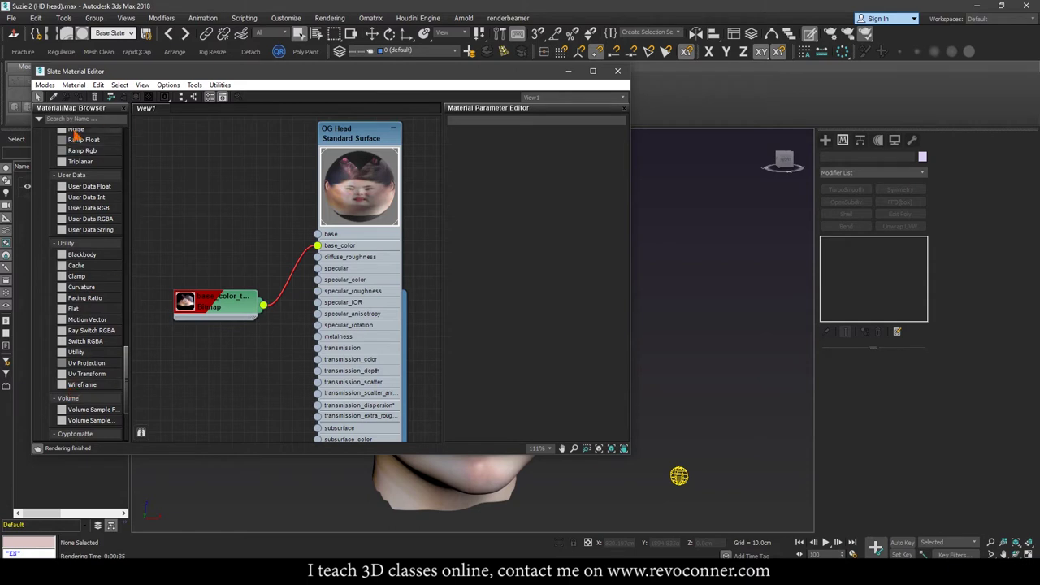
{"action": "left_click_drag", "start_coordinate": [81, 384], "coordinate": [317, 234]}
{"action": "double_click", "coordinate": [196, 185]}
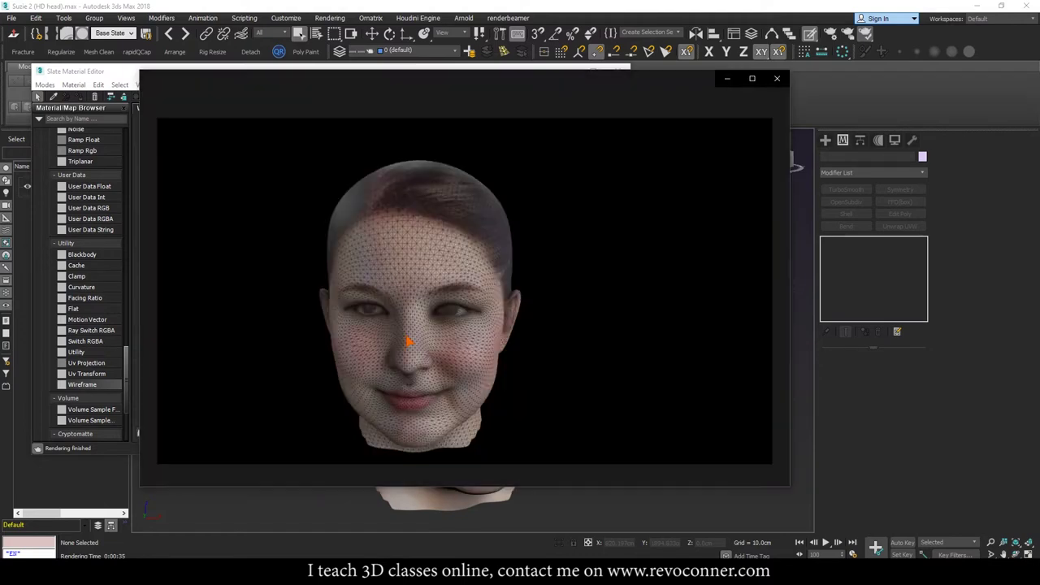
Step: Examine the wireframe lines across the face in the rendered image 3.png and close the image
{"action": "scroll", "coordinate": [432, 349], "scroll_direction": "up", "scroll_amount": 3}
{"action": "scroll", "coordinate": [487, 379], "scroll_direction": "up", "scroll_amount": 2}
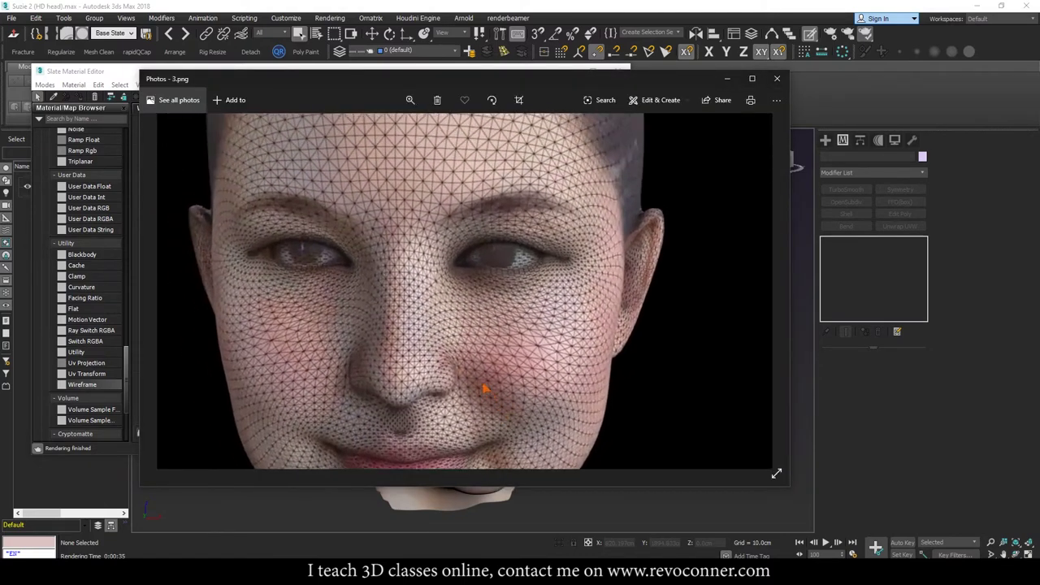
{"action": "scroll", "coordinate": [365, 169], "scroll_direction": "up", "scroll_amount": 3}
{"action": "left_click_drag", "start_coordinate": [377, 257], "coordinate": [479, 289]}
{"action": "left_click", "coordinate": [776, 79]}
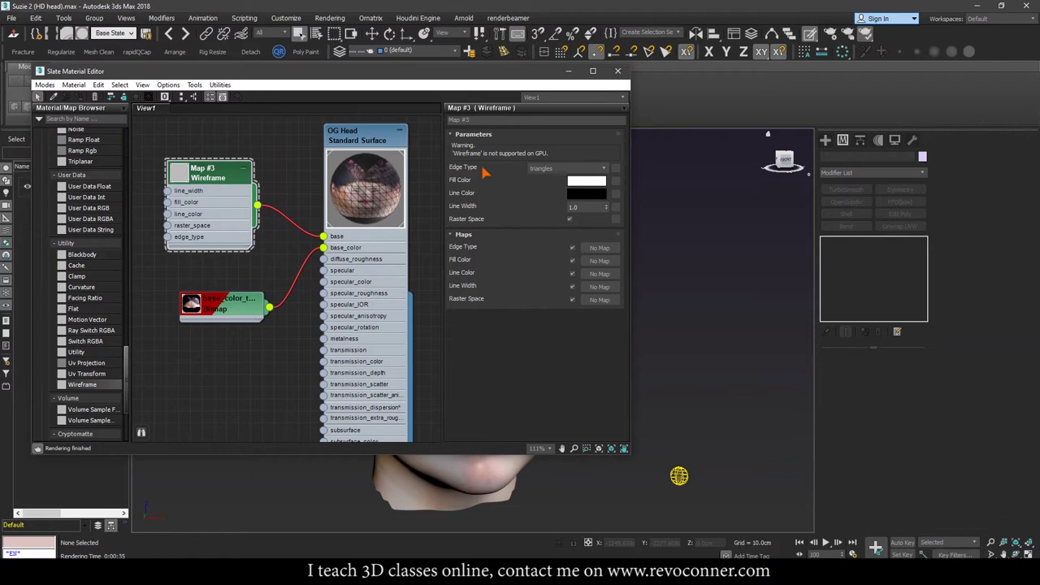
Step: Set the Wireframe map's edge type to polygons and close the material editor
{"action": "left_click", "coordinate": [552, 170]}
{"action": "left_click", "coordinate": [548, 196]}
{"action": "left_click", "coordinate": [617, 71]}
Step: Add an Arnold Properties modifier to the OG head, enable its subdivision and set the iterations to 0
{"action": "left_click", "coordinate": [475, 283]}
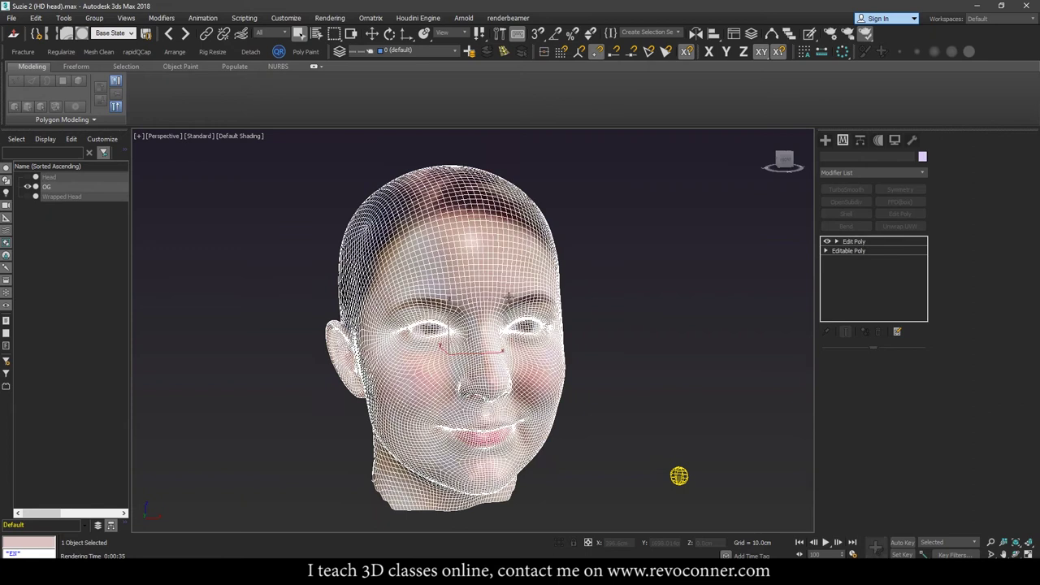
{"action": "left_click", "coordinate": [861, 173]}
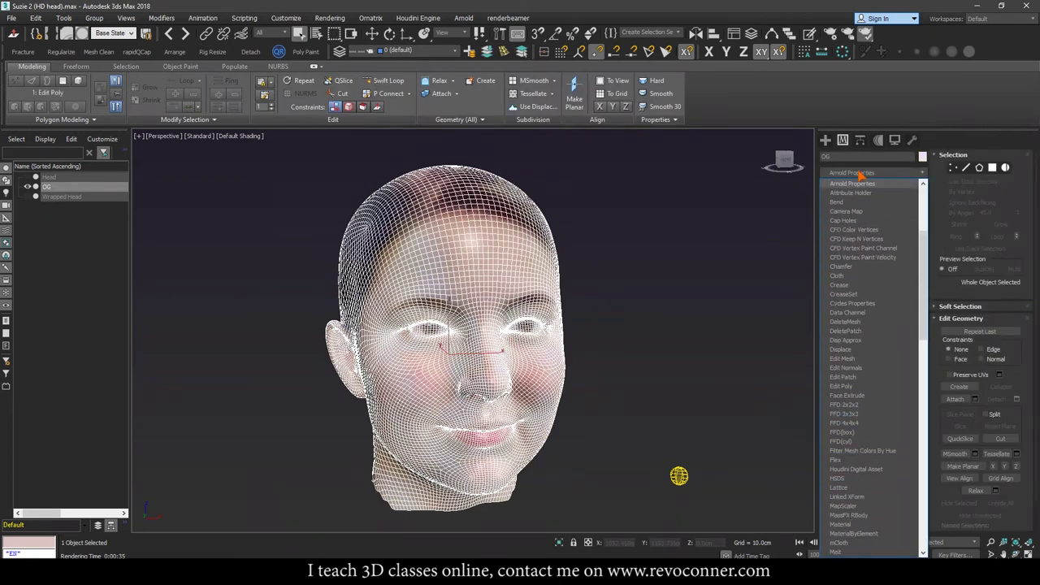
{"action": "left_click", "coordinate": [859, 176]}
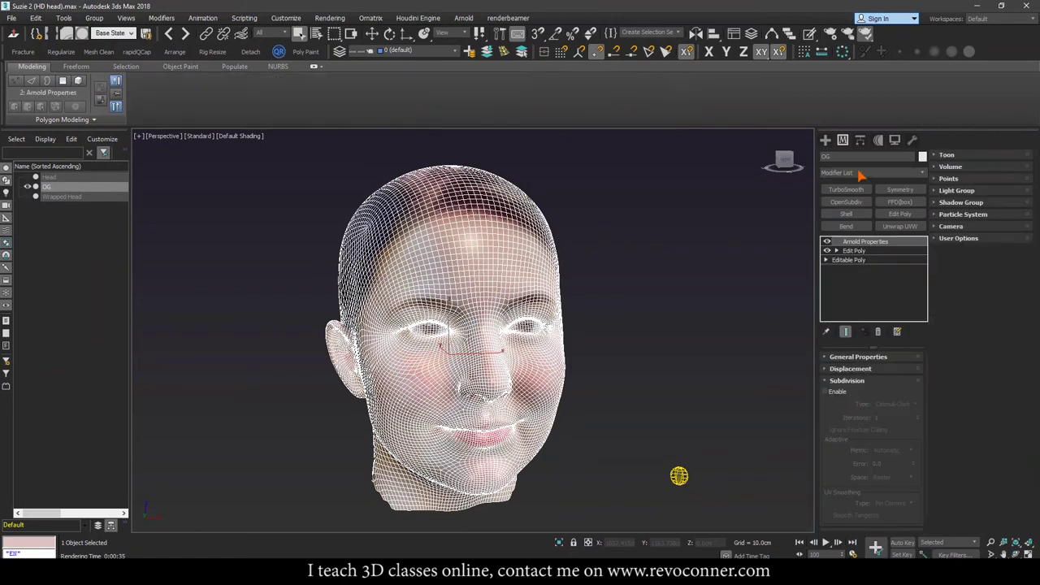
{"action": "left_click", "coordinate": [835, 396]}
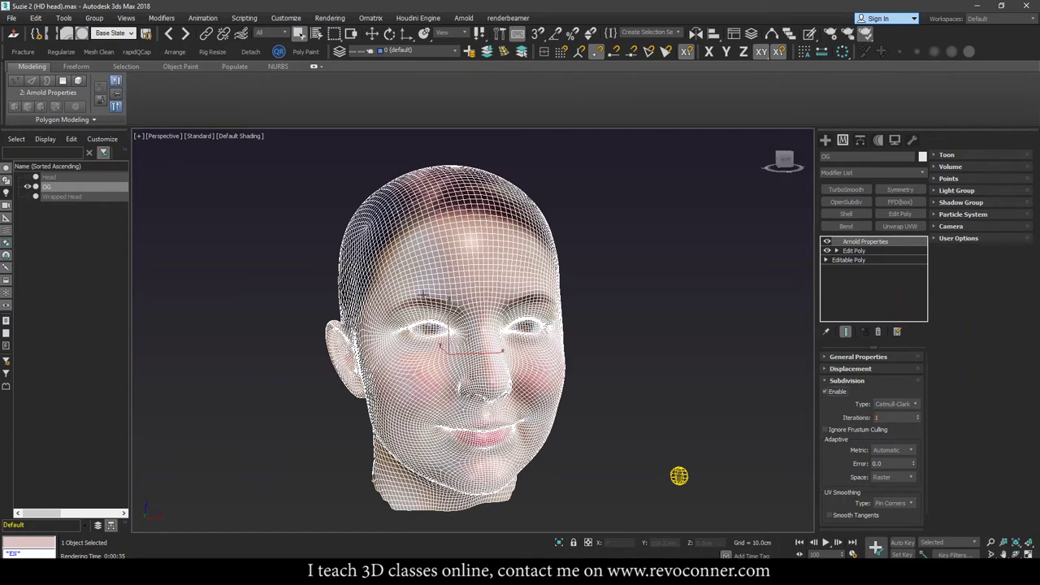
{"action": "middle_click_drag", "start_coordinate": [473, 288], "coordinate": [463, 288]}
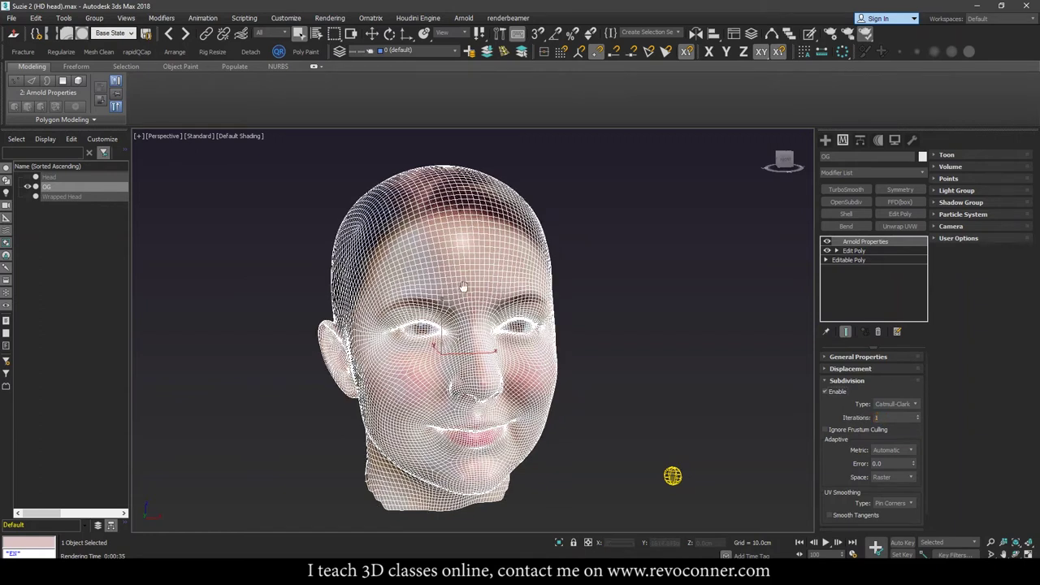
{"action": "left_click", "coordinate": [917, 419]}
{"action": "left_click", "coordinate": [762, 333]}
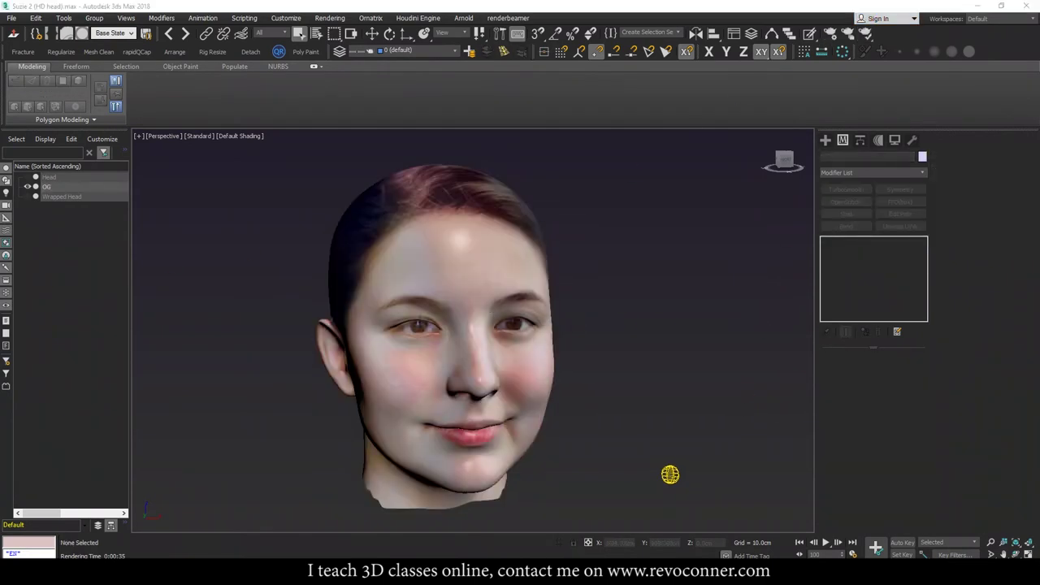
Step: Examine the wireframe lines on the forehead and around the eyes in the rendered image 1.png and close it
{"action": "key", "text": "shift+q"}
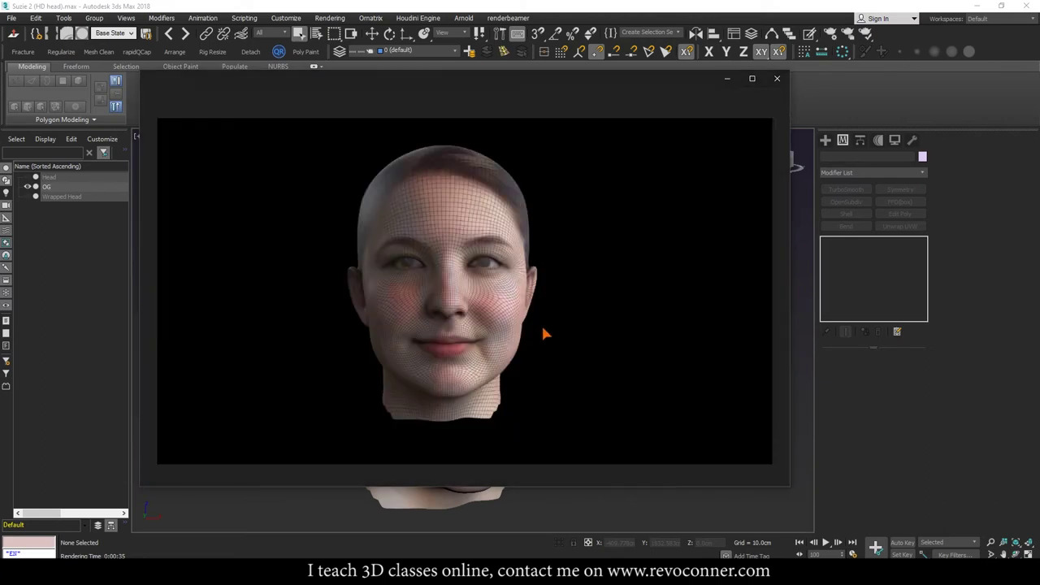
{"action": "scroll", "coordinate": [480, 295], "scroll_direction": "up", "scroll_amount": 3}
{"action": "left_click_drag", "start_coordinate": [406, 250], "coordinate": [445, 319]}
{"action": "scroll", "coordinate": [508, 267], "scroll_direction": "up", "scroll_amount": 2}
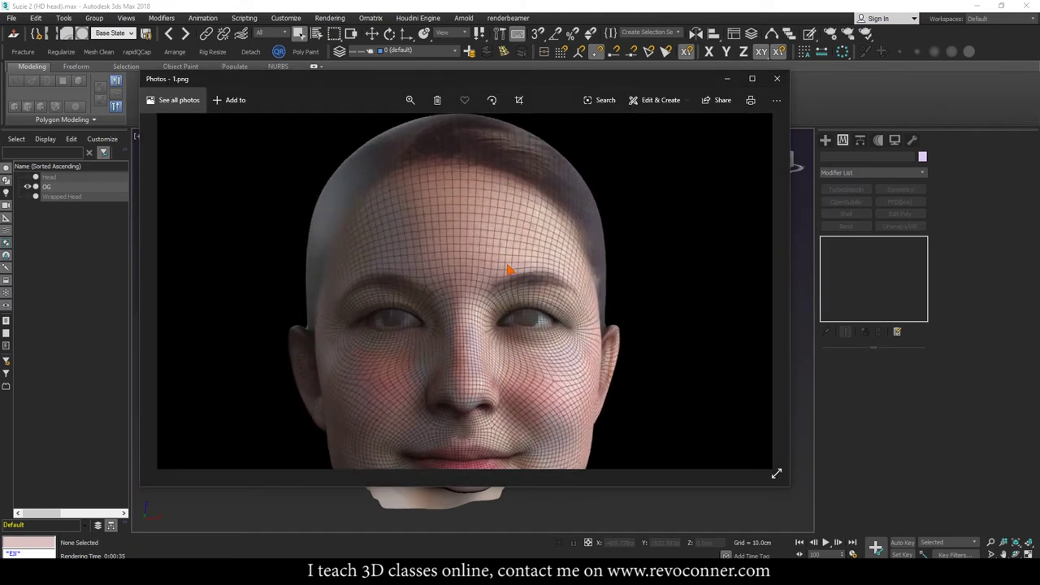
{"action": "scroll", "coordinate": [507, 271], "scroll_direction": "up", "scroll_amount": 4}
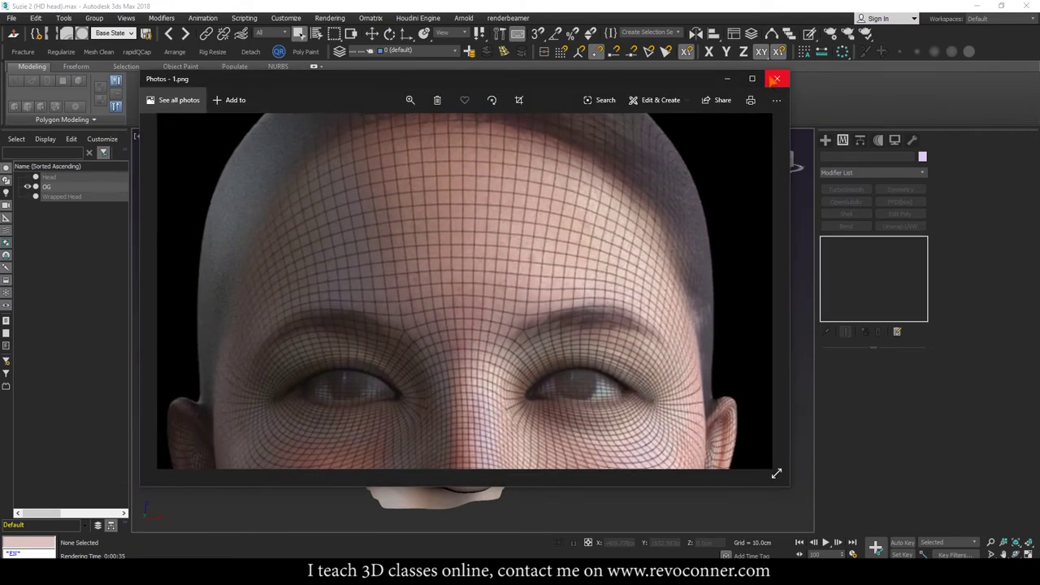
{"action": "left_click", "coordinate": [776, 79]}
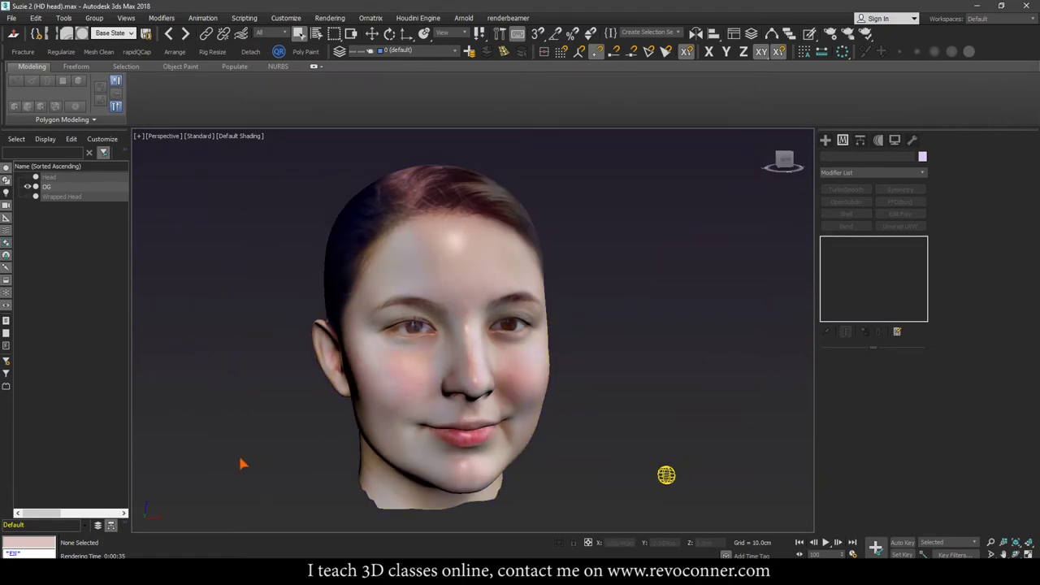
Step: Reopen the material editor and examine the Wireframe map's line color, line width and raster space settings alongside the head
{"action": "key", "text": "m"}
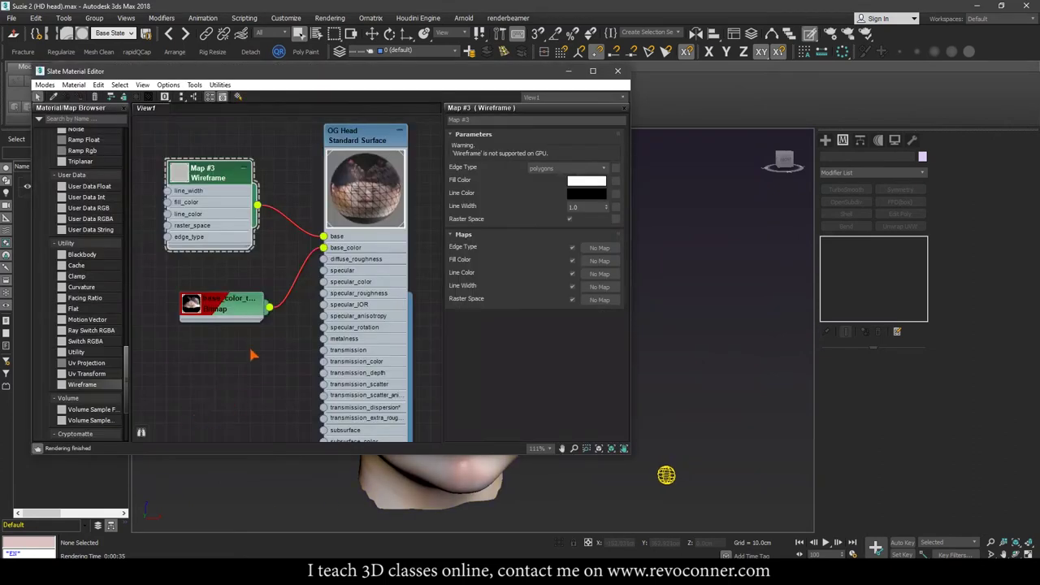
{"action": "scroll", "coordinate": [244, 355], "scroll_direction": "down", "scroll_amount": 1}
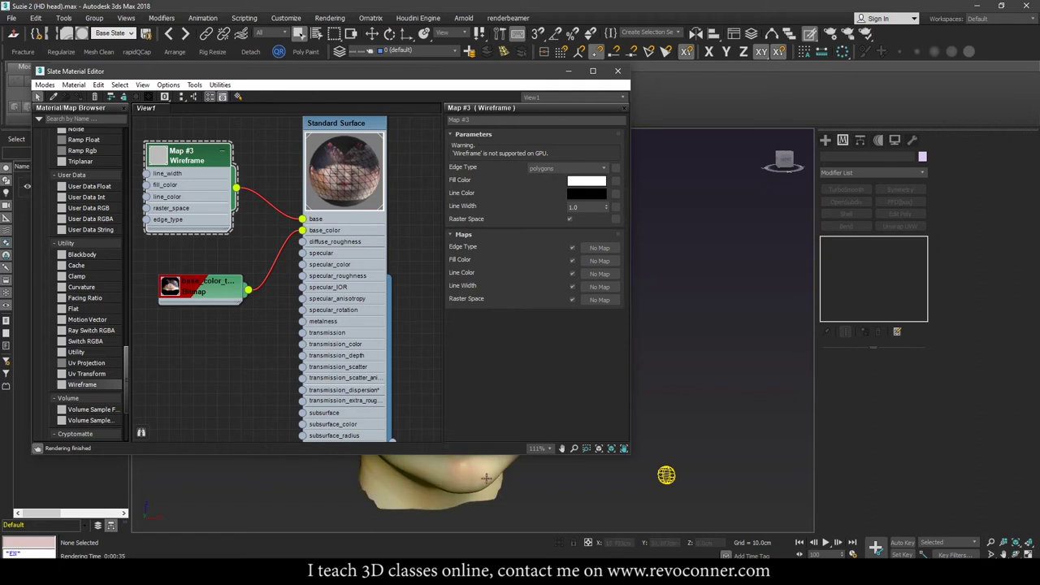
{"action": "middle_click_drag", "start_coordinate": [240, 301], "coordinate": [246, 324]}
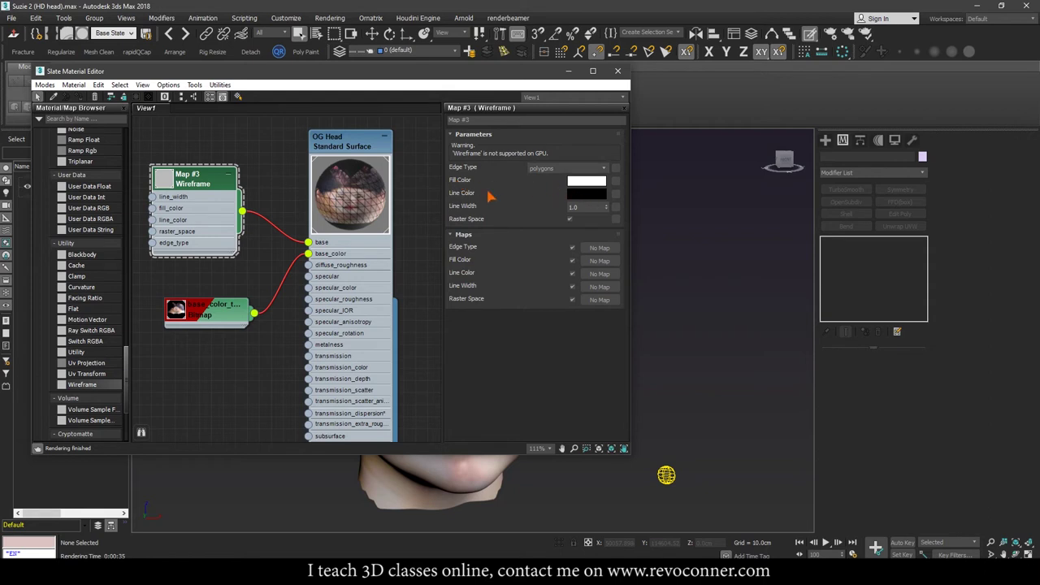
{"action": "middle_click_drag", "start_coordinate": [449, 469], "coordinate": [461, 494]}
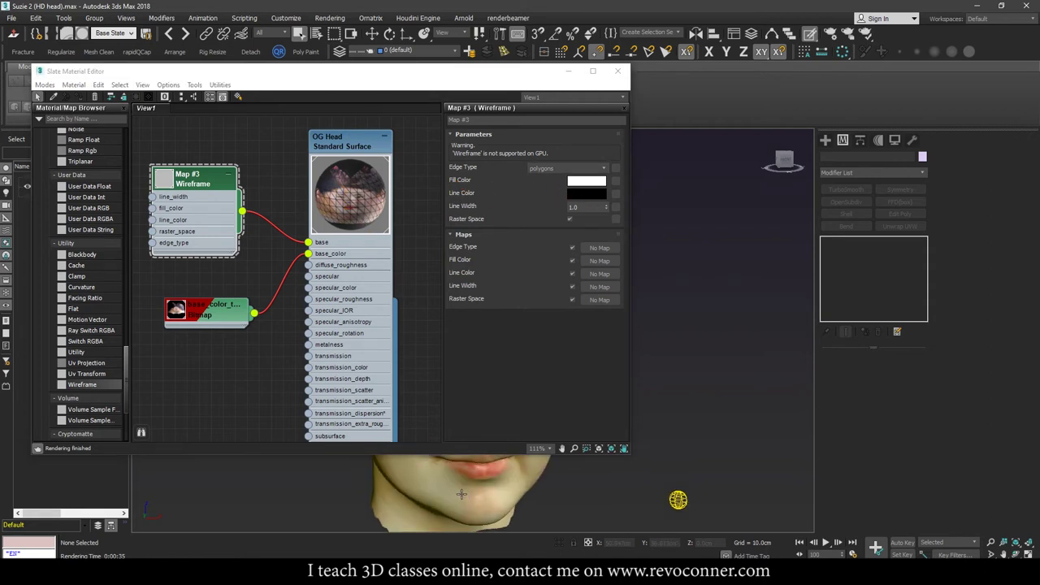
{"action": "scroll", "coordinate": [449, 485], "scroll_direction": "down", "scroll_amount": 2}
{"action": "scroll", "coordinate": [439, 486], "scroll_direction": "down", "scroll_amount": 2}
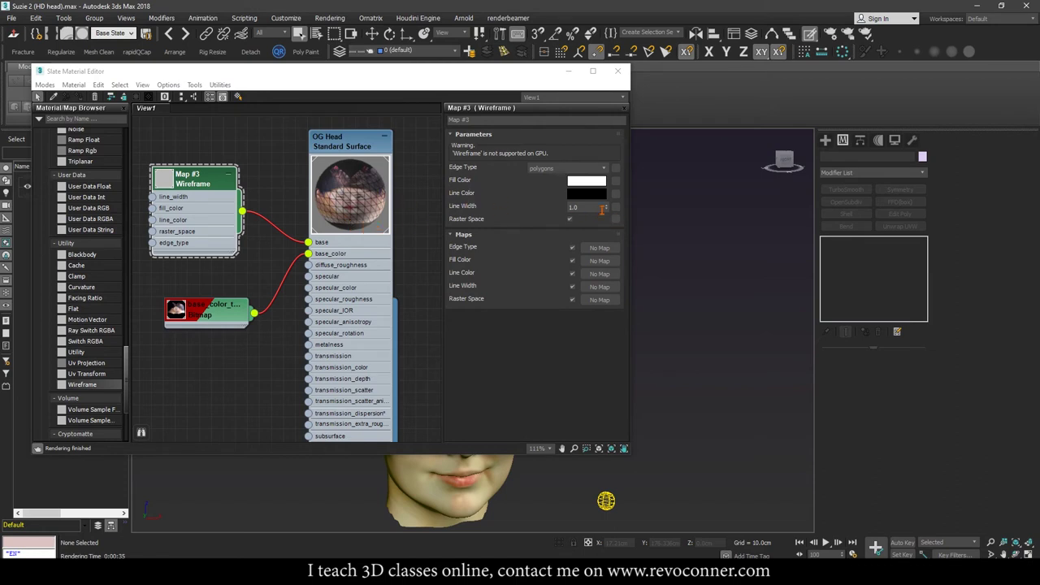
{"action": "middle_click_drag", "start_coordinate": [455, 481], "coordinate": [461, 484]}
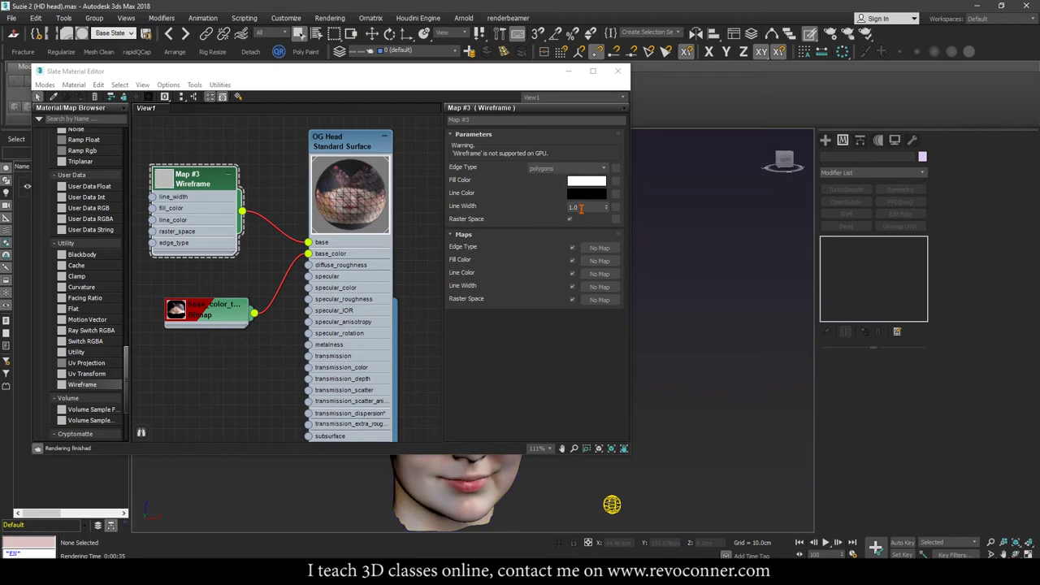
{"action": "middle_click_drag", "start_coordinate": [433, 504], "coordinate": [441, 500]}
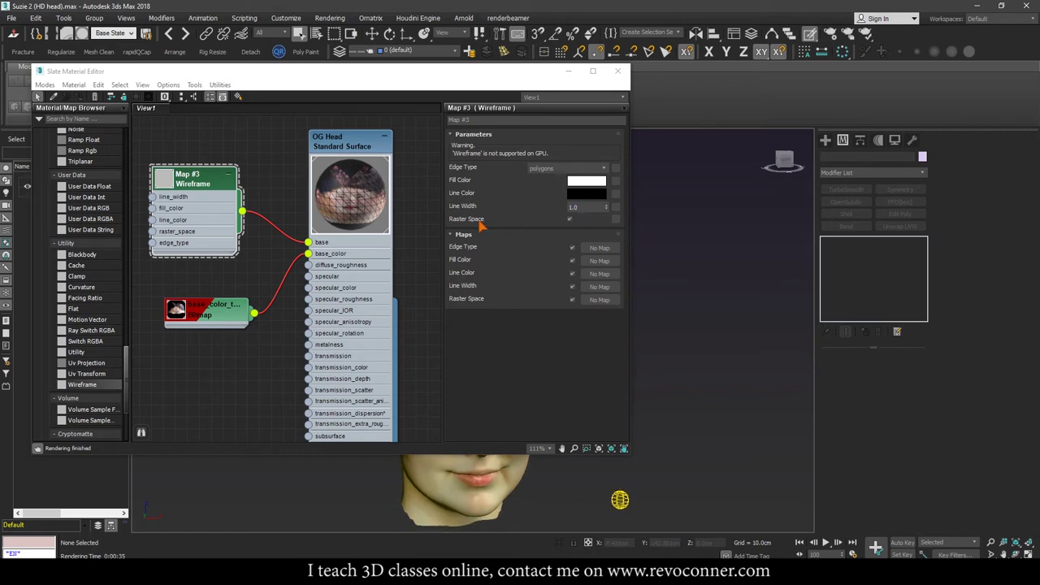
{"action": "middle_click_drag", "start_coordinate": [416, 461], "coordinate": [415, 462]}
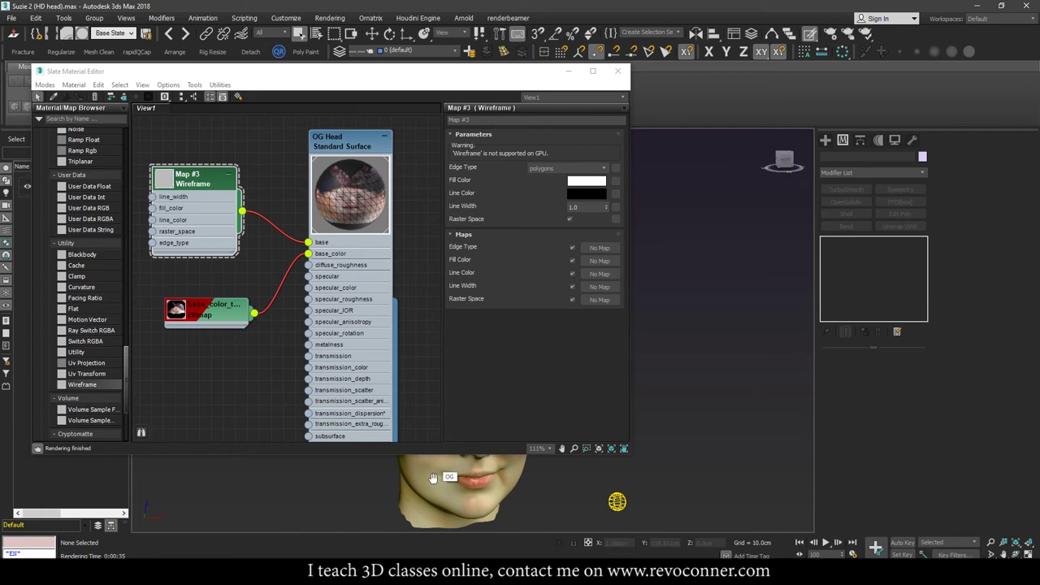
Step: Reopen the rendered image 1.png in Photos, examine the polygon edges across the forehead and eyes up close, and close the image
{"action": "middle_click_drag", "start_coordinate": [435, 477], "coordinate": [428, 478]}
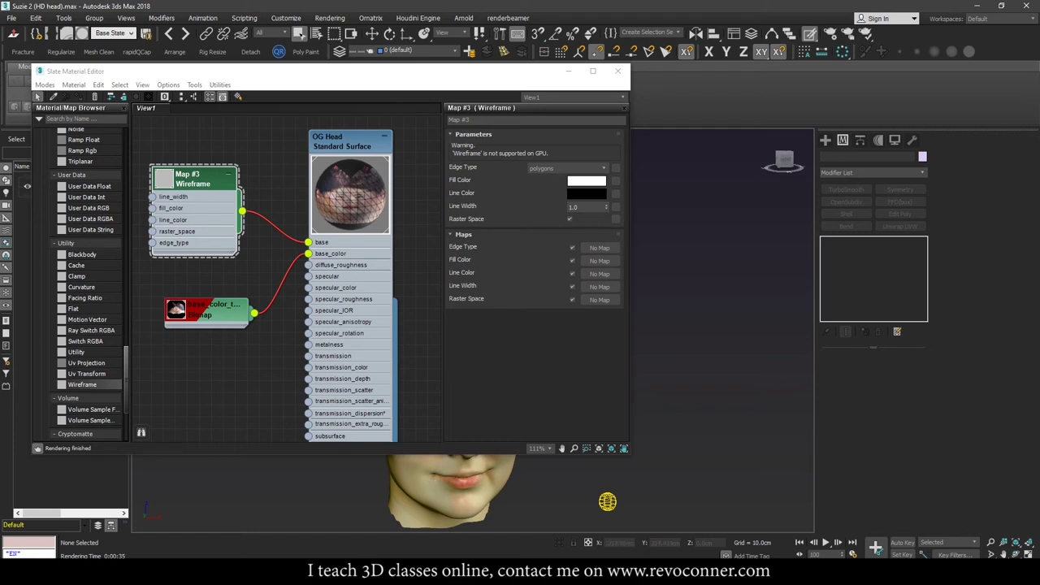
{"action": "key", "text": "shift+q"}
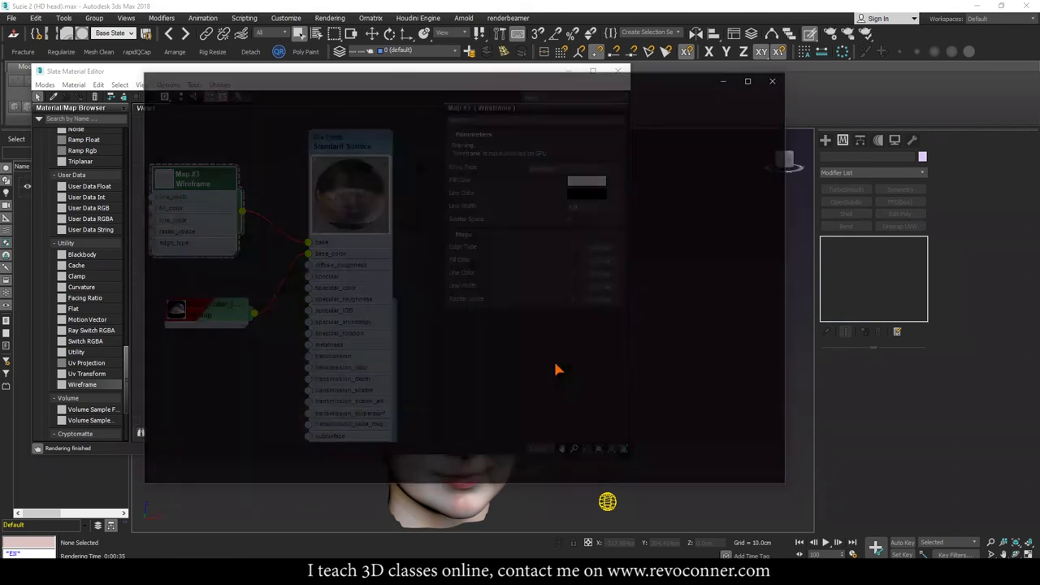
{"action": "scroll", "coordinate": [447, 232], "scroll_direction": "up", "scroll_amount": 5}
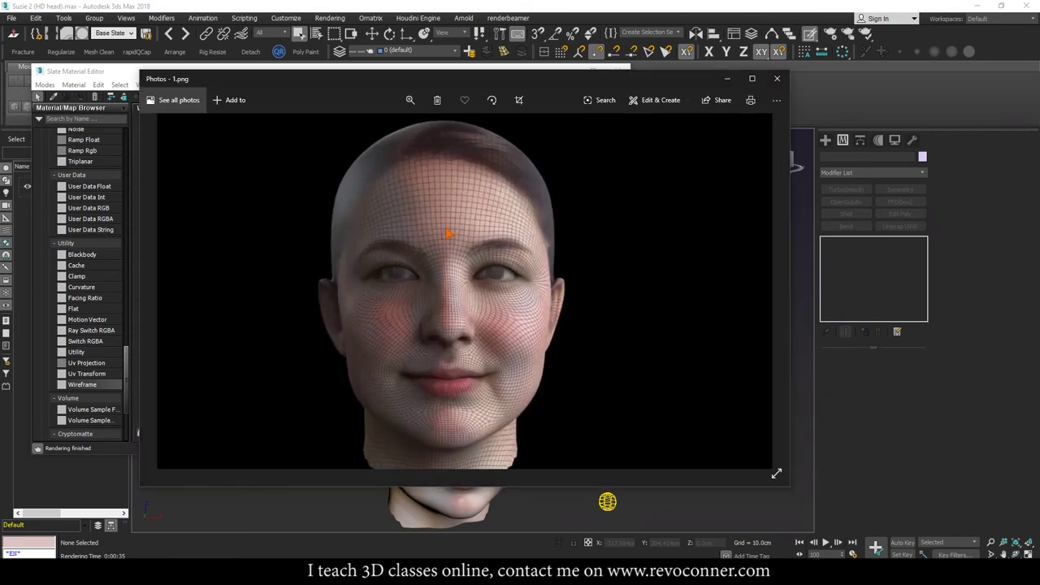
{"action": "left_click_drag", "start_coordinate": [449, 235], "coordinate": [462, 337]}
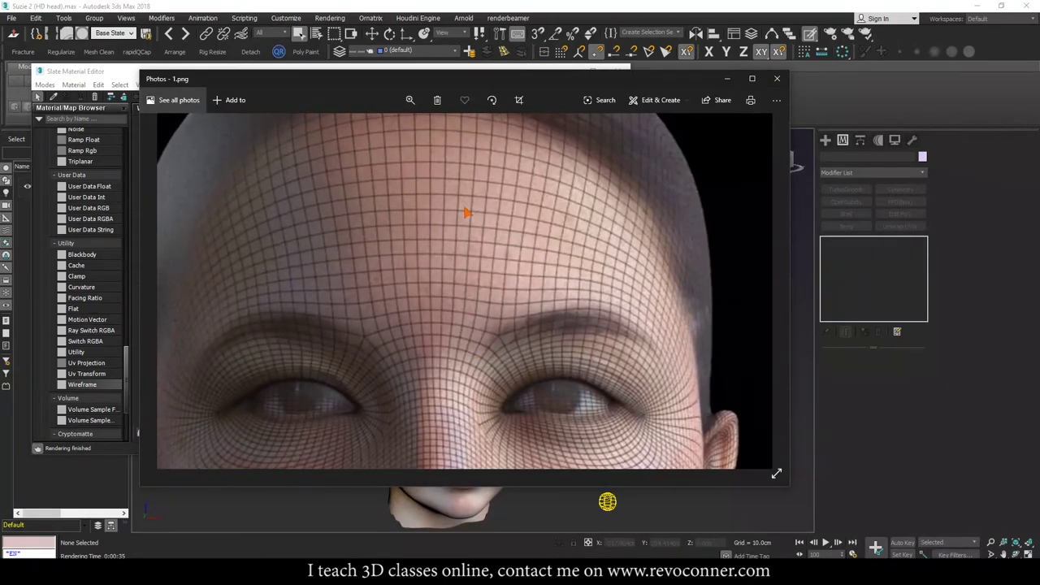
{"action": "scroll", "coordinate": [502, 265], "scroll_direction": "down", "scroll_amount": 5}
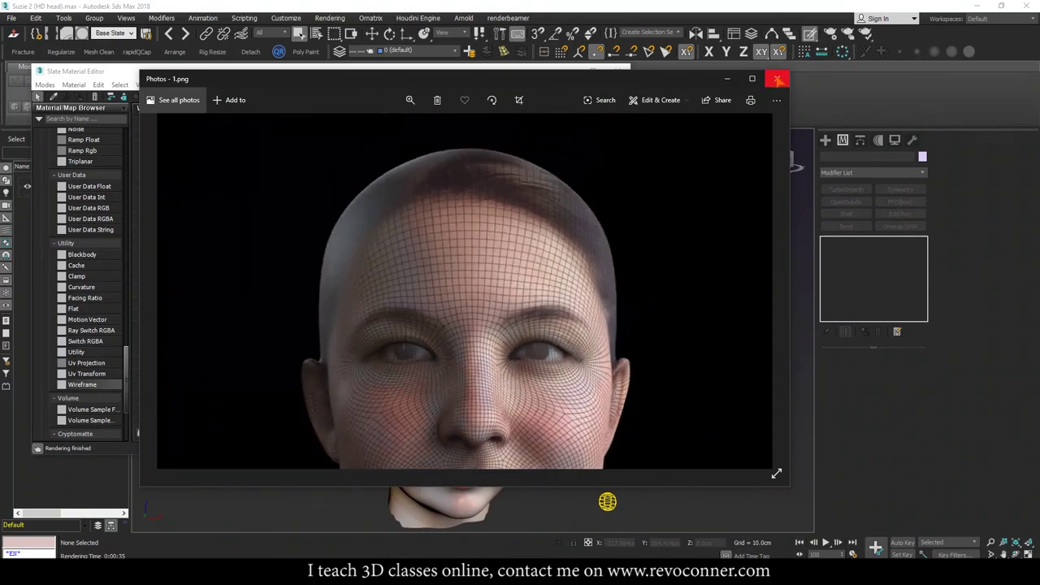
{"action": "left_click", "coordinate": [776, 78]}
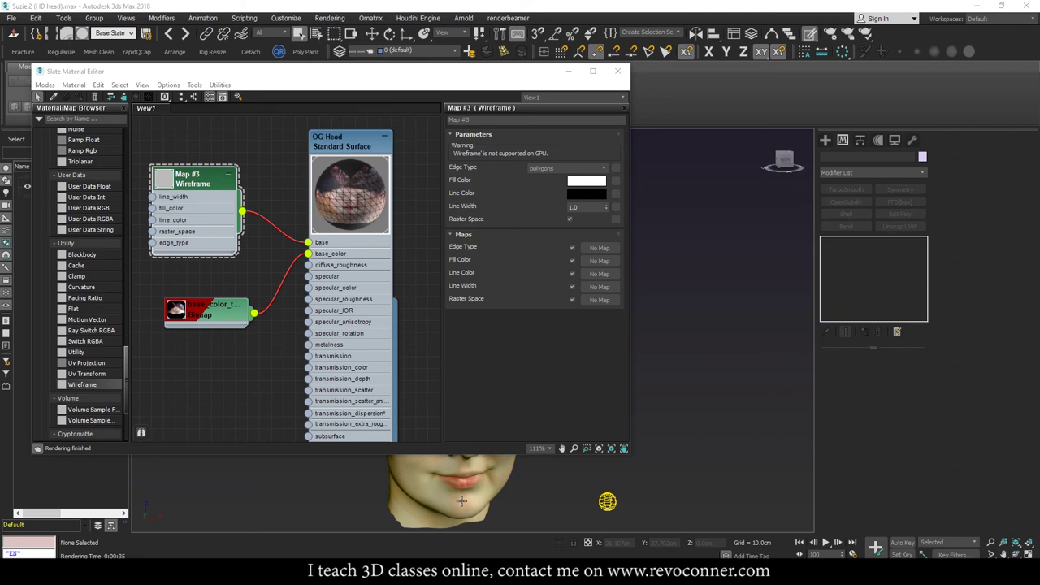
{"action": "mouse_move", "coordinate": [461, 501]}
{"action": "middle_mouse_down", "text": "alt"}
{"action": "mouse_move", "coordinate": [479, 506]}
{"action": "mouse_move", "coordinate": [466, 498]}
{"action": "middle_mouse_up", "text": "alt"}
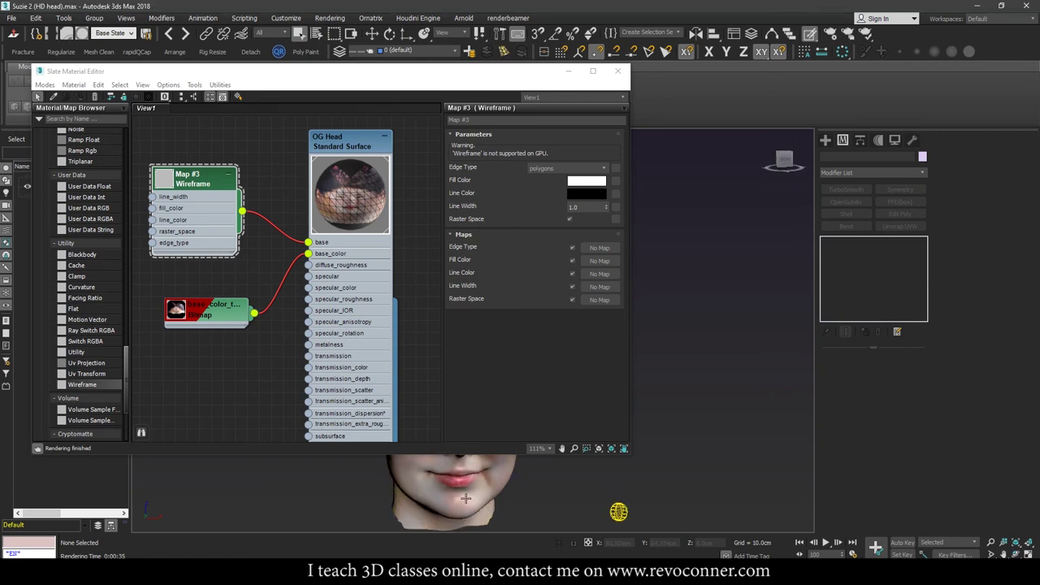